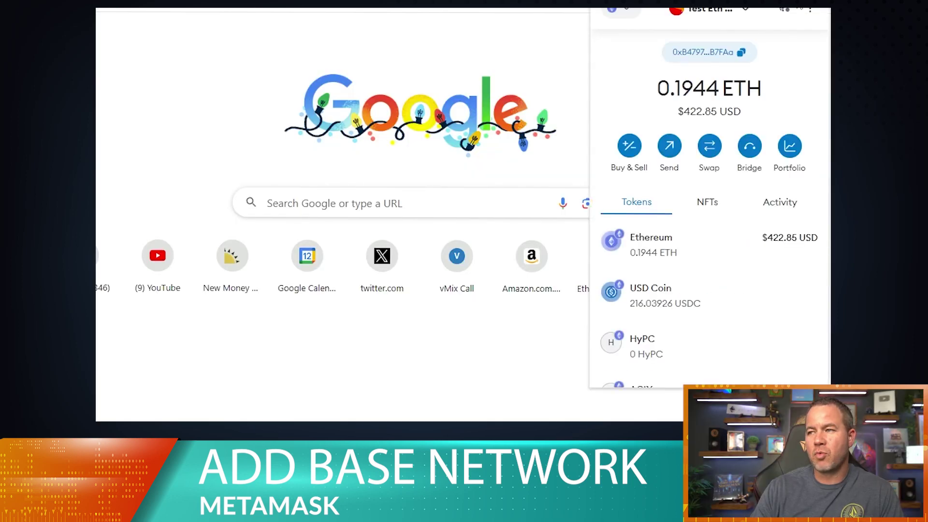
# Search MetaMask settings for 'base' from the network list, then return to the wallet home
pyautogui.click(631, 13)
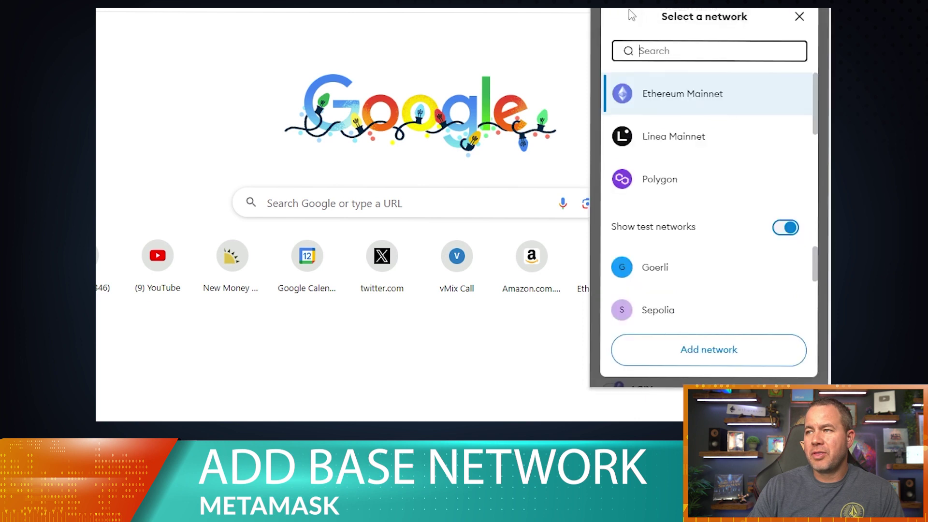
pyautogui.click(799, 17)
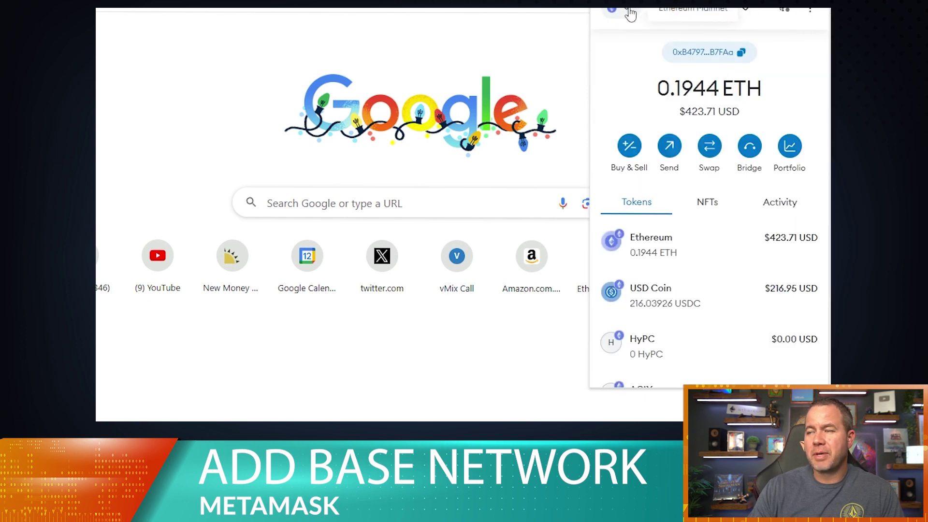
pyautogui.click(627, 10)
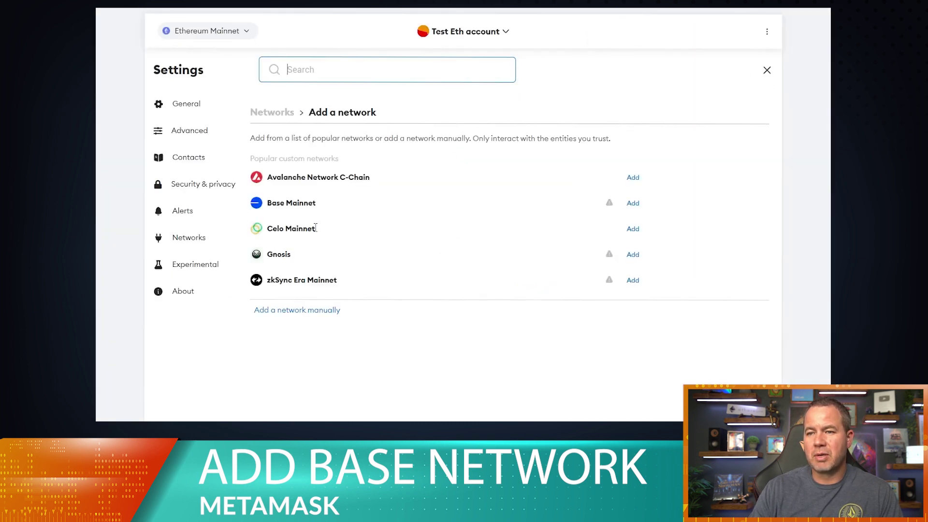
pyautogui.write('base')
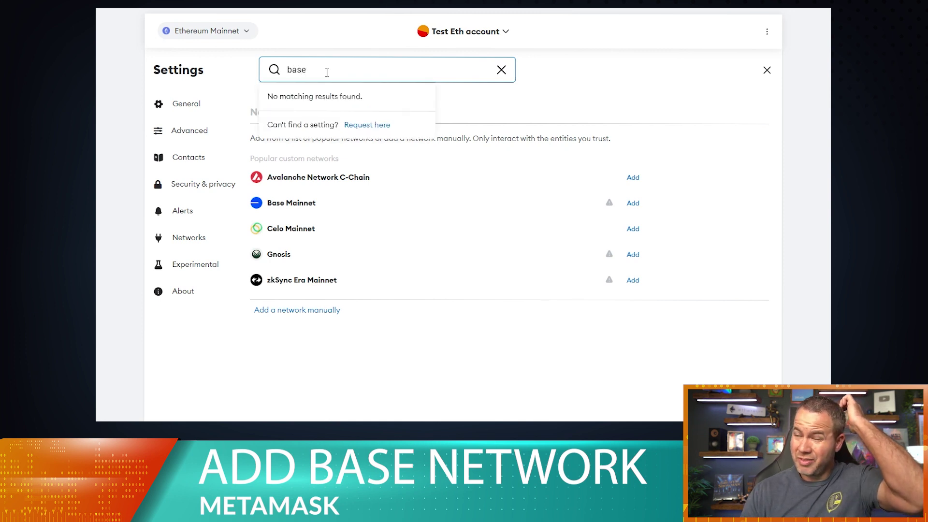
pyautogui.click(410, 338)
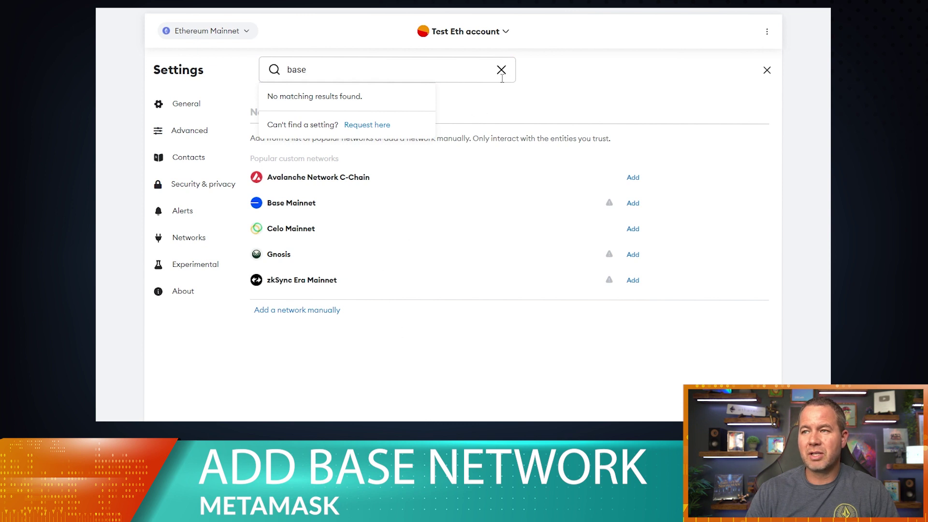
pyautogui.click(767, 71)
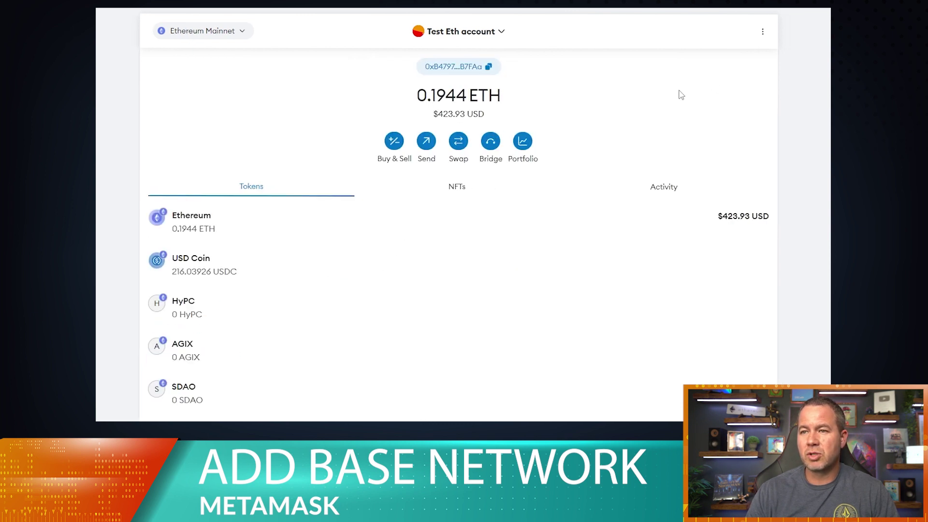
# Go from the network list to Add a network and choose to add one manually
pyautogui.click(183, 30)
pyautogui.click(172, 56)
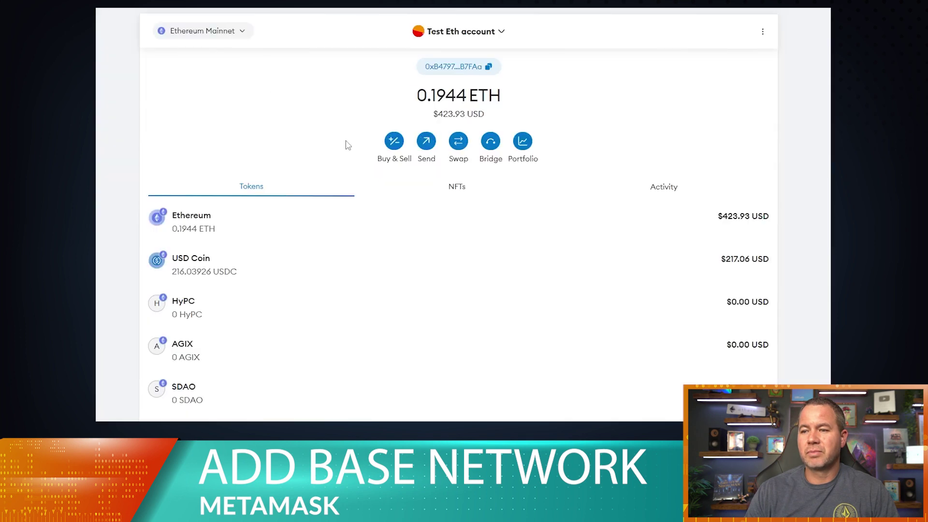
pyautogui.click(231, 35)
pyautogui.click(423, 412)
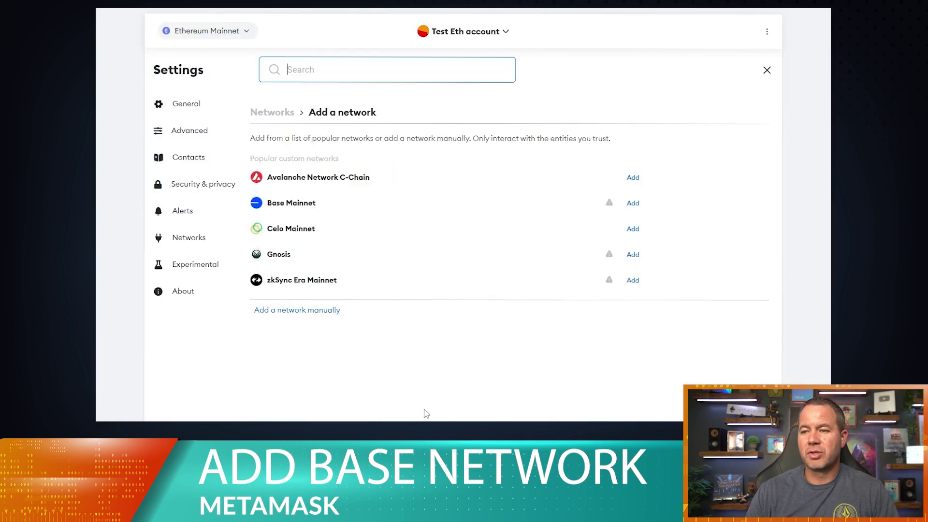
pyautogui.click(297, 311)
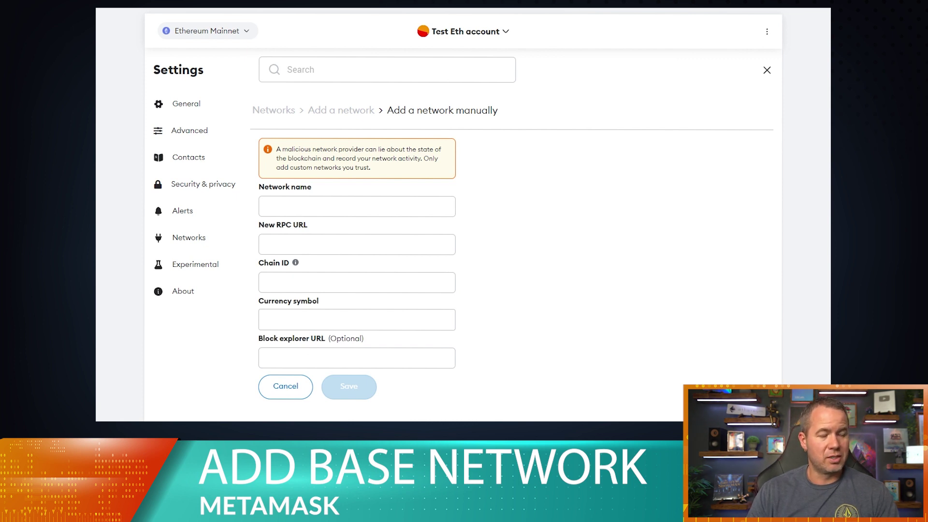
# Enter 'Base Mainnet' as the network name, removing the stray leading space
pyautogui.click(321, 201)
pyautogui.write('Base Mainnet')
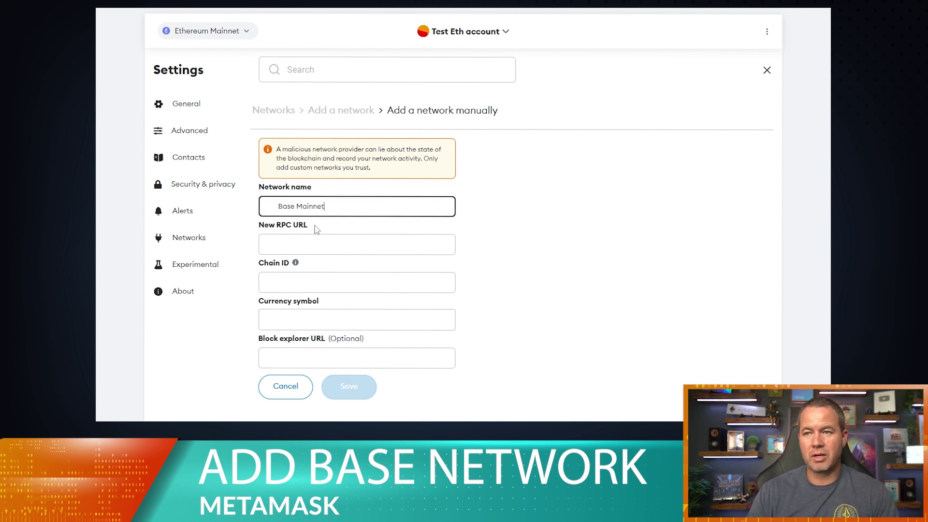
pyautogui.click(278, 205)
pyautogui.press('BackSpace')
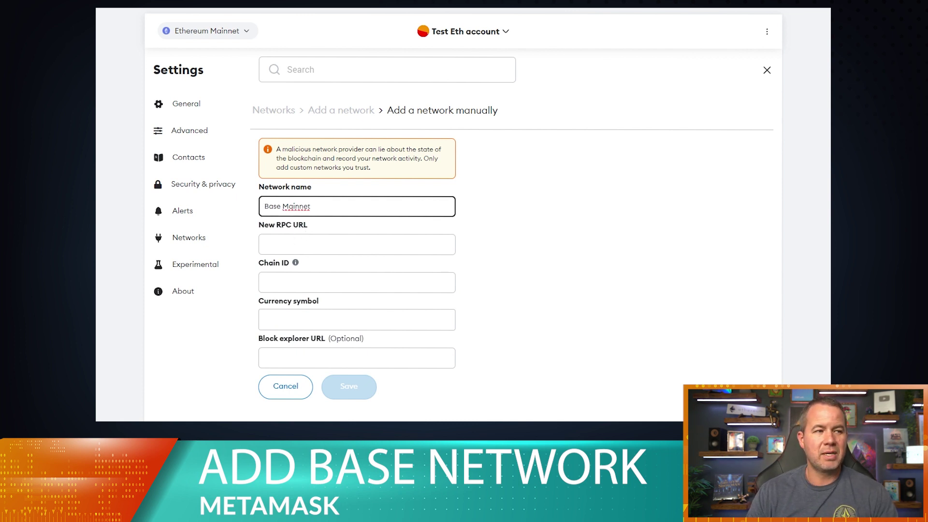
pyautogui.hotkey('alt', 'Tab')
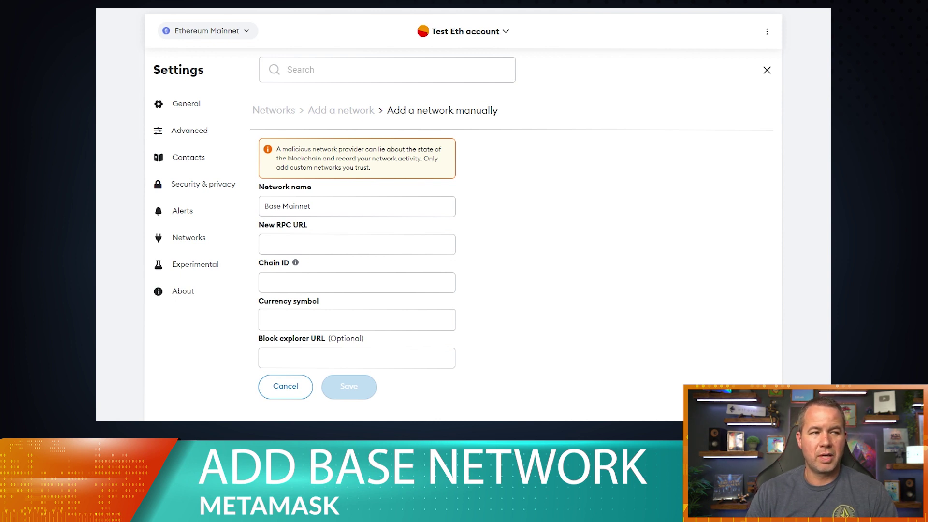
pyautogui.click(298, 240)
pyautogui.write('https://mainnet.base.org')
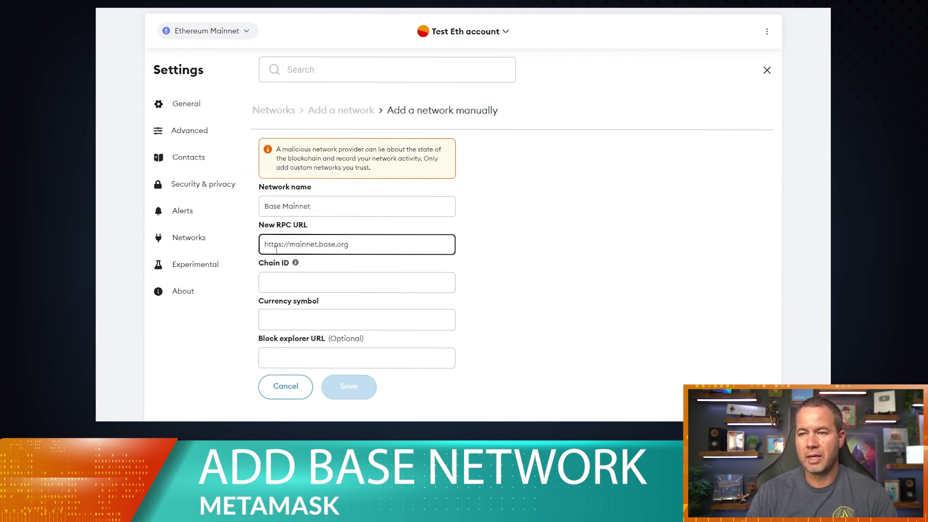
pyautogui.moveTo(295, 262)
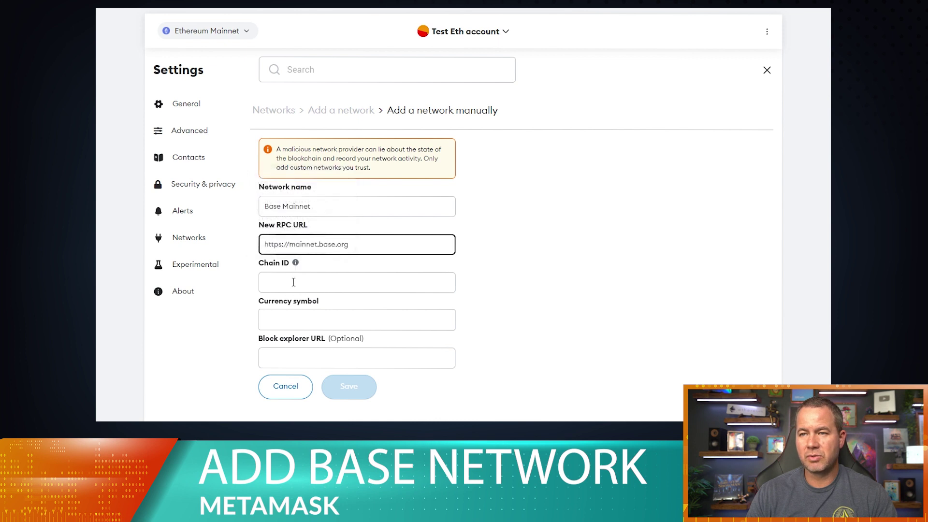
pyautogui.click(290, 283)
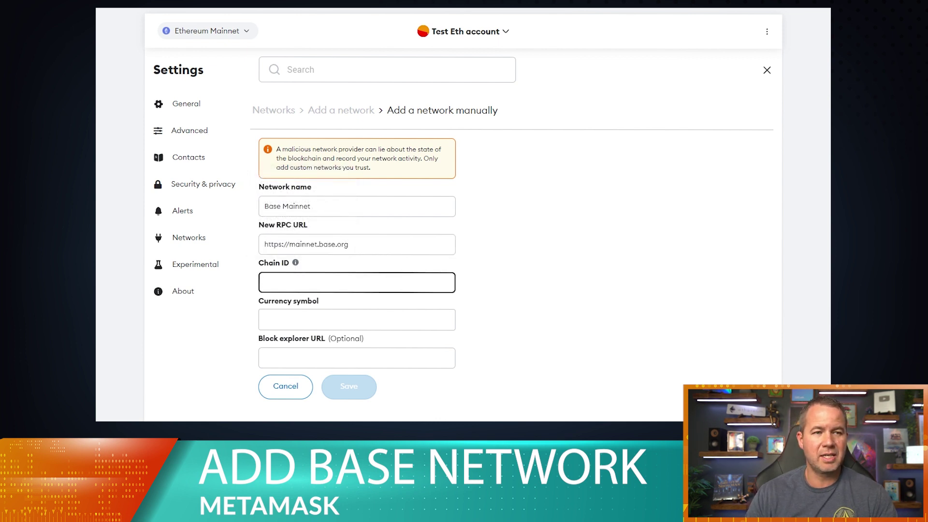
# Enter chain ID 8453 and currency symbol ETH
pyautogui.click(605, 362)
pyautogui.click(360, 289)
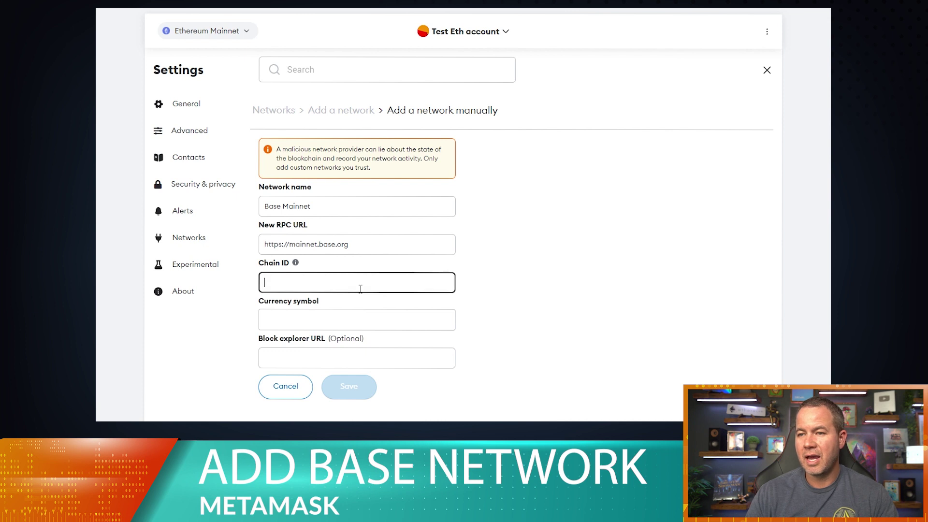
pyautogui.write('8453')
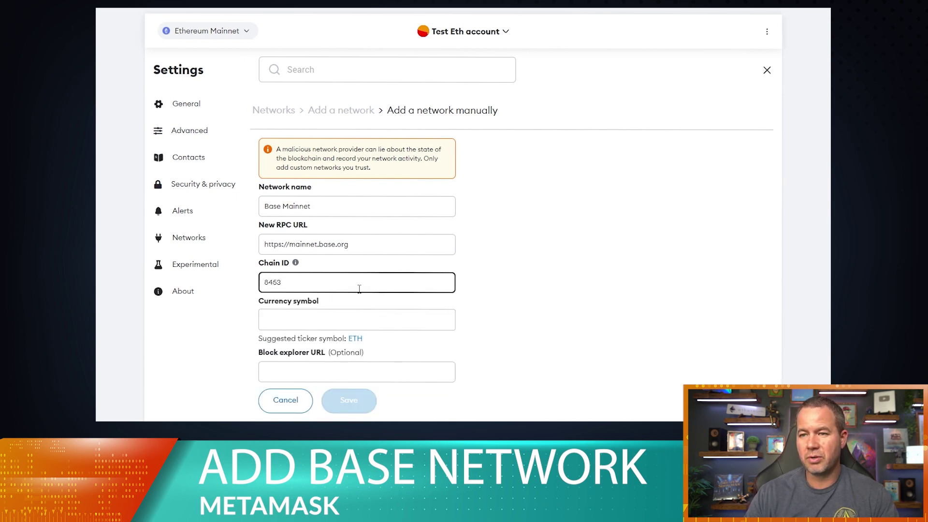
pyautogui.click(313, 323)
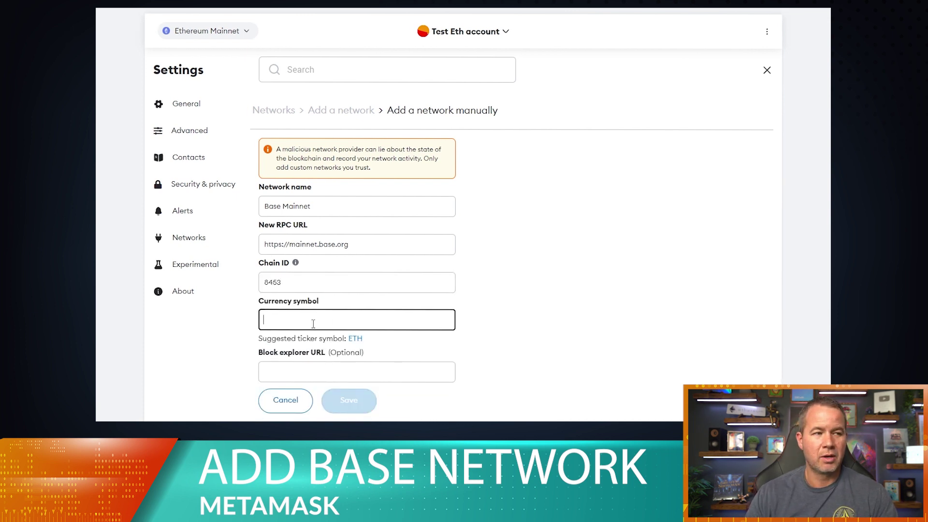
pyautogui.write('ETH')
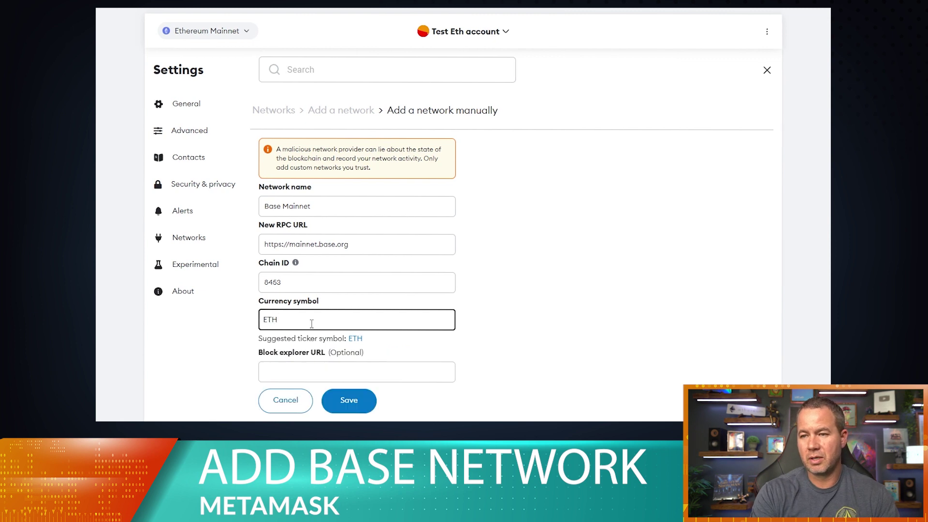
pyautogui.press('Tab')
pyautogui.press('Tab')
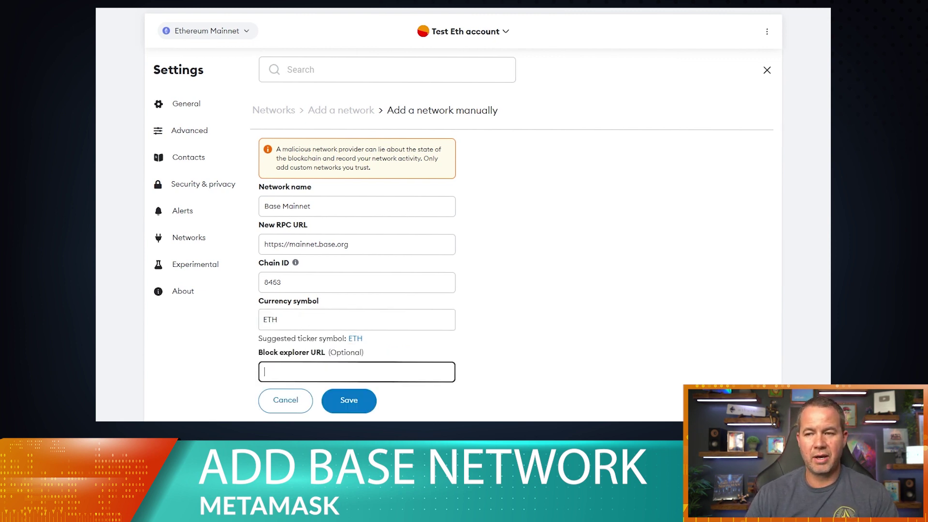
pyautogui.hotkey('alt', 'Tab')
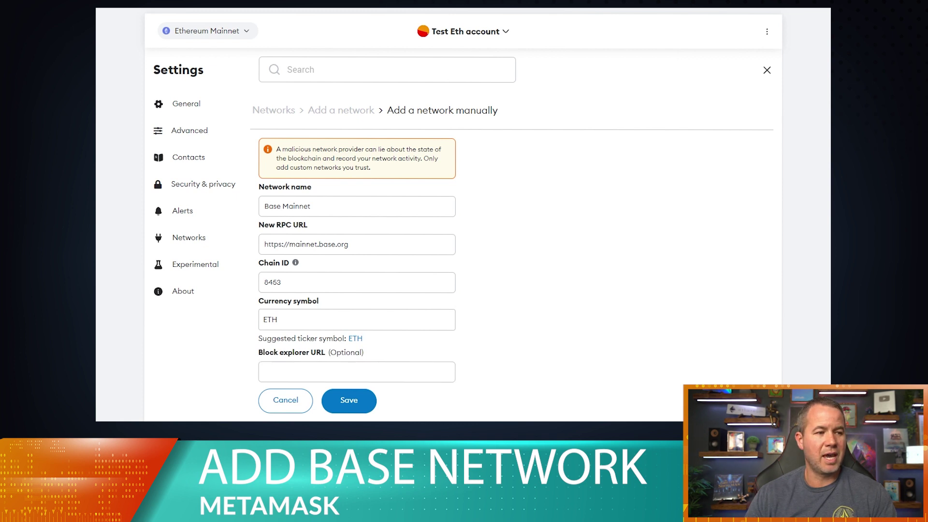
pyautogui.click(339, 372)
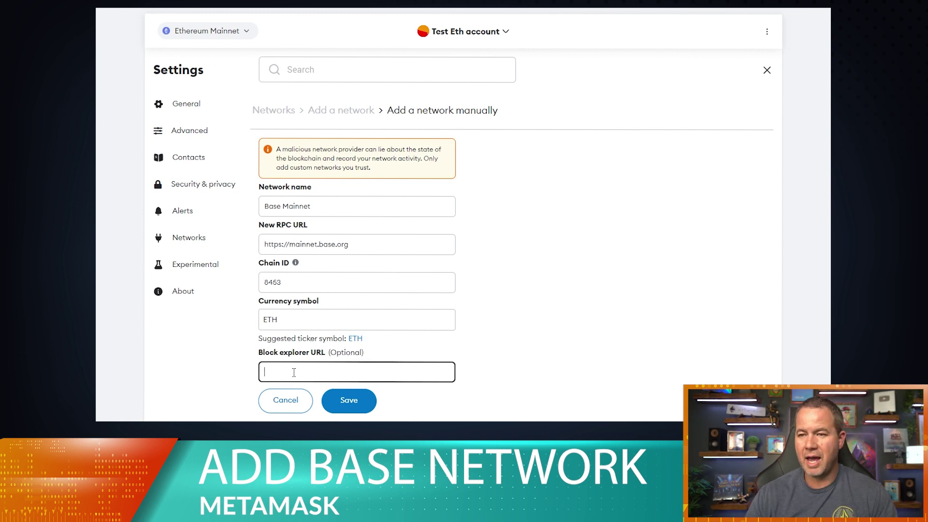
pyautogui.write('https://basescan.org')
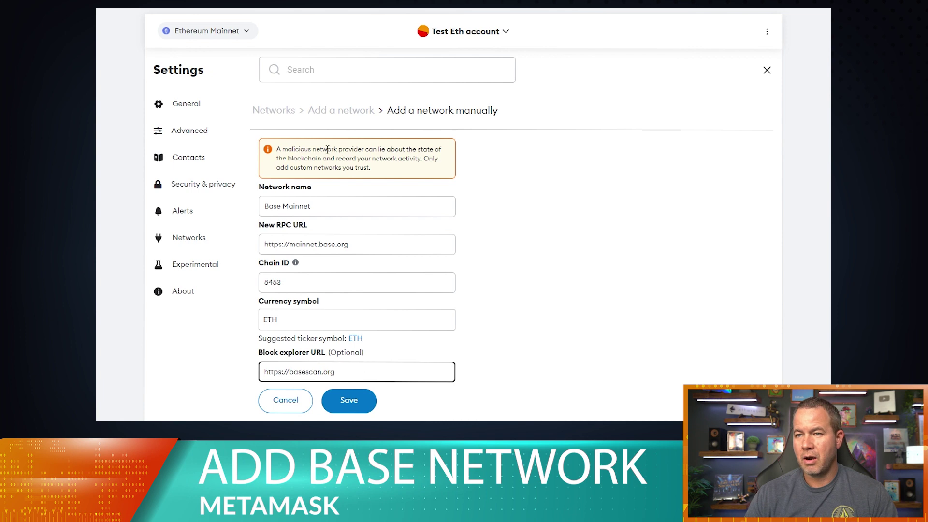
# Save the Base Mainnet network and switch the wallet to it
pyautogui.click(349, 401)
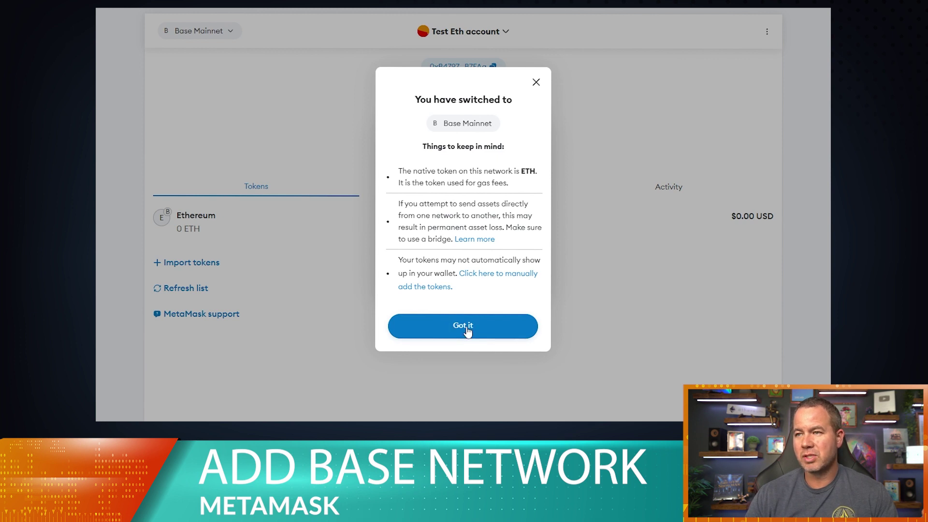
pyautogui.click(467, 328)
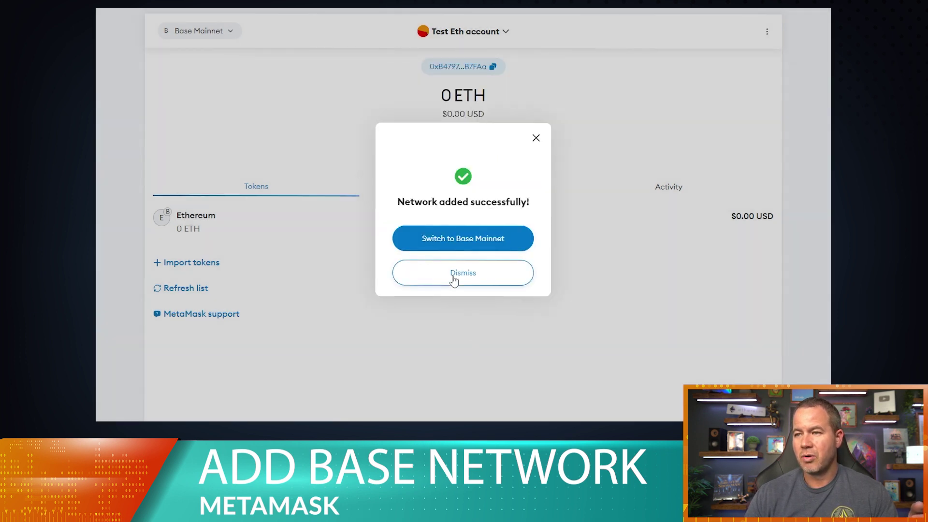
pyautogui.click(448, 242)
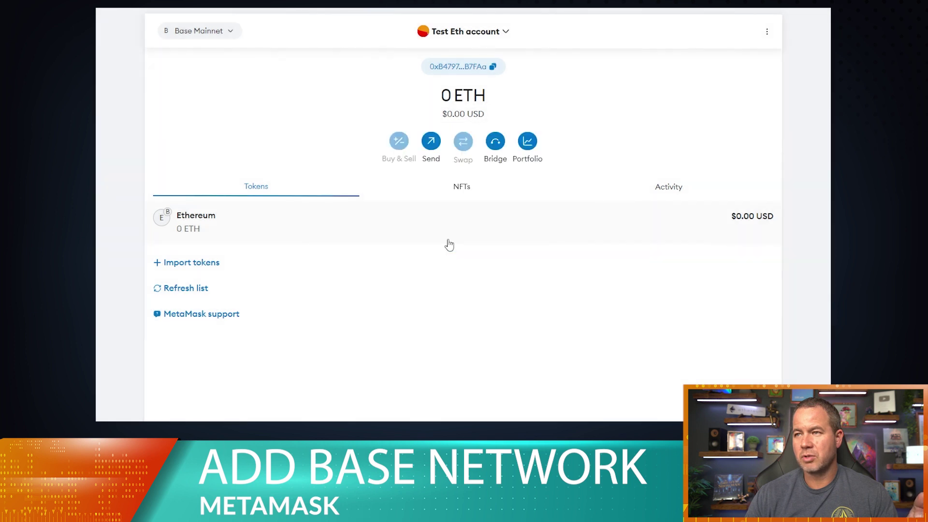
# Switch briefly to Ethereum Mainnet, then select Base Mainnet again
pyautogui.click(226, 32)
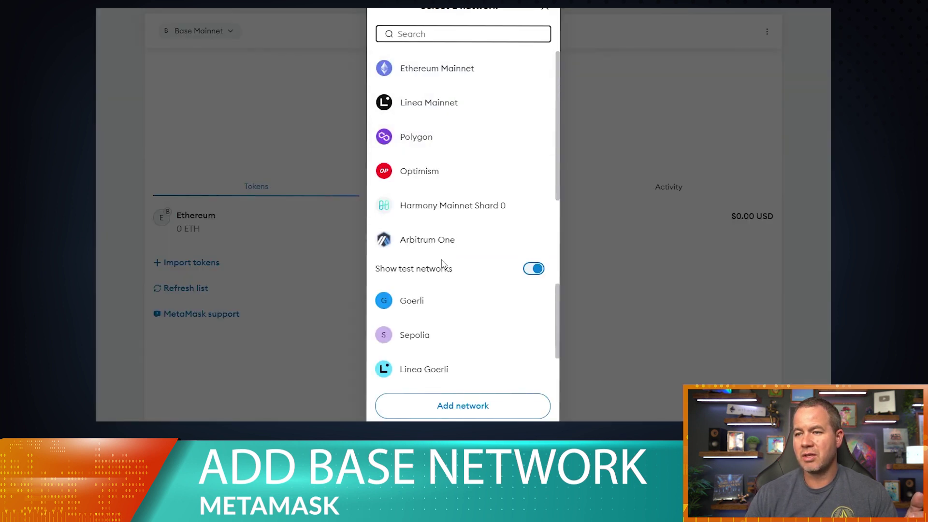
pyautogui.click(442, 69)
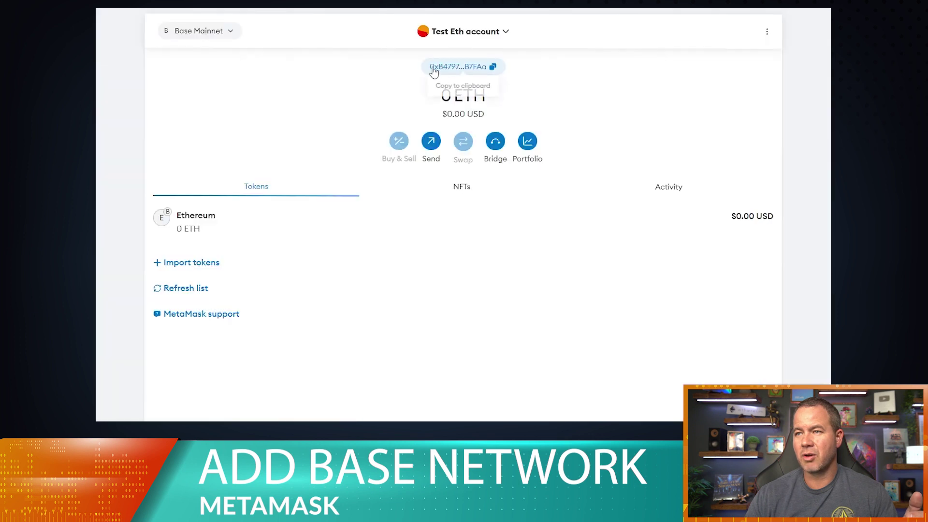
pyautogui.click(231, 32)
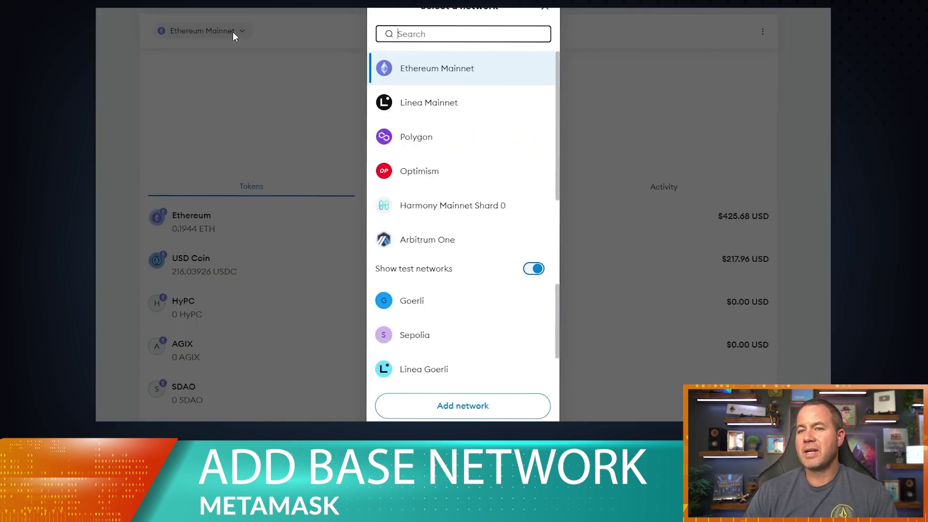
pyautogui.scroll(-2, 469, 172)
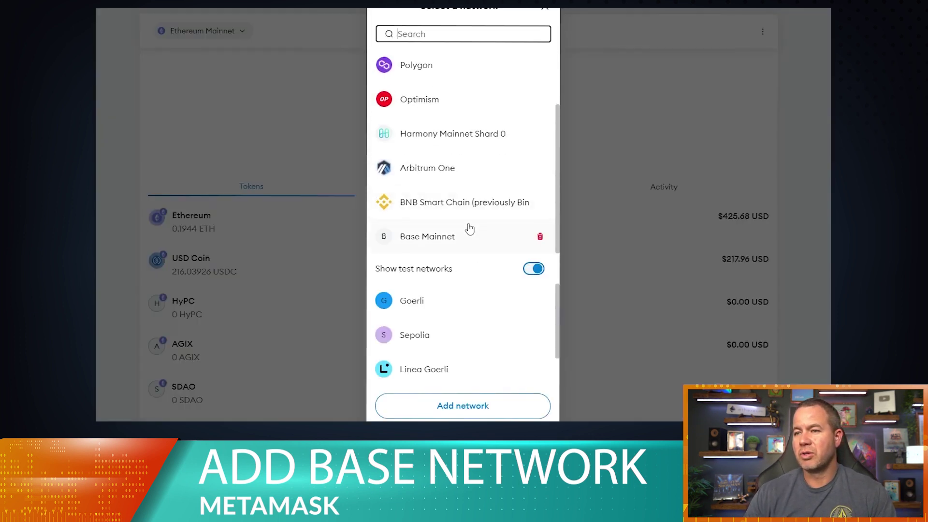
pyautogui.click(430, 241)
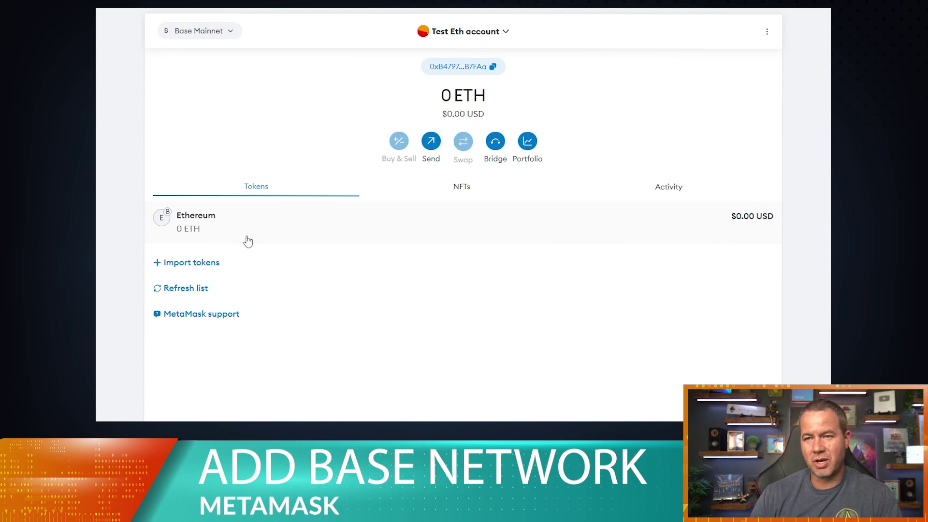
# Cancel an Import tokens attempt, then bring up the account options menu
pyautogui.click(192, 264)
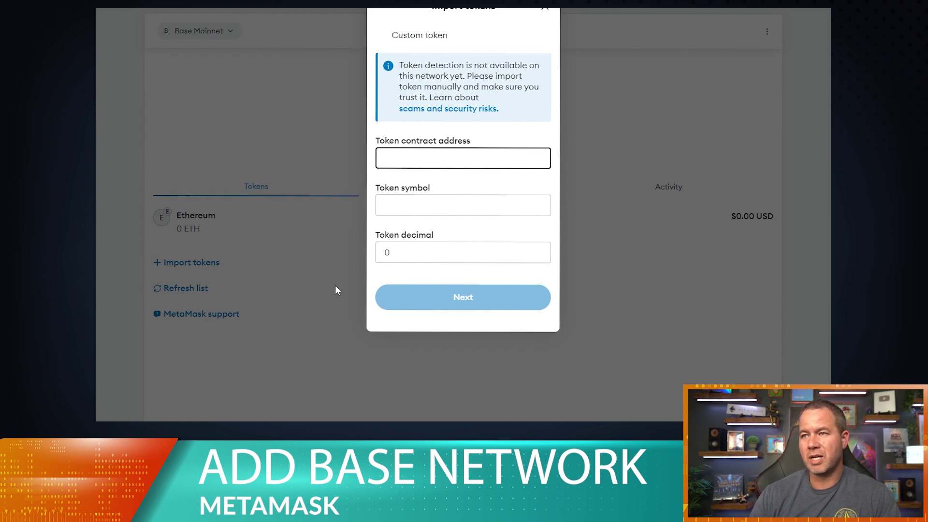
pyautogui.click(301, 275)
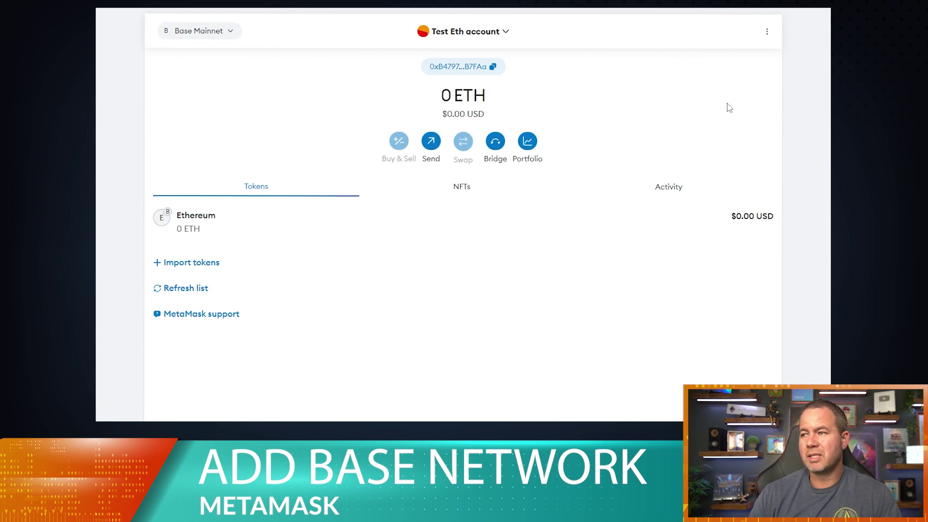
pyautogui.click(767, 32)
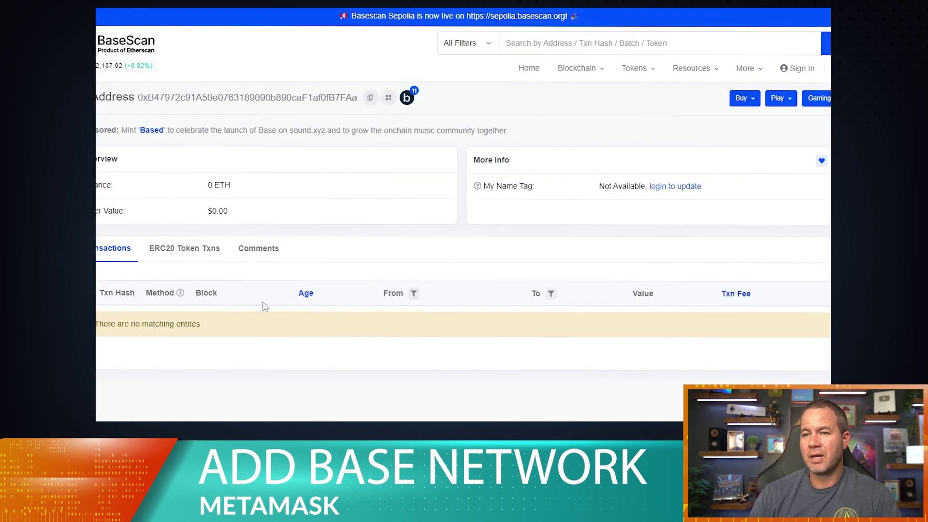
# Search BaseScan for 'USD', open USD Coin (USDC) and copy its contract address
pyautogui.click(558, 44)
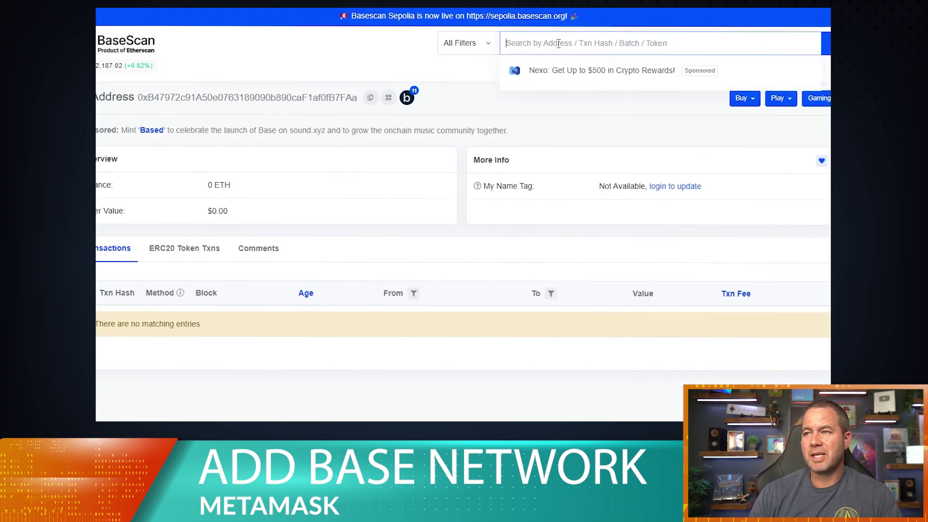
pyautogui.write('USDC')
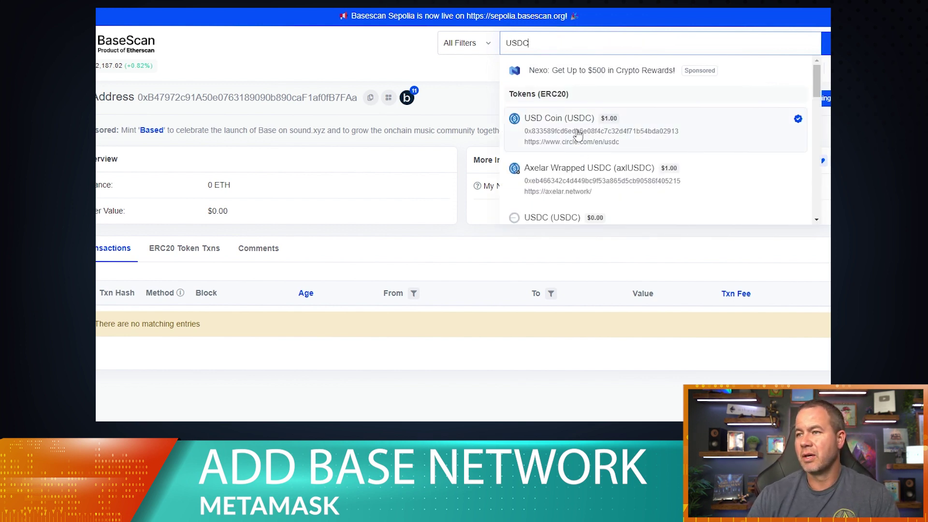
pyautogui.click(578, 134)
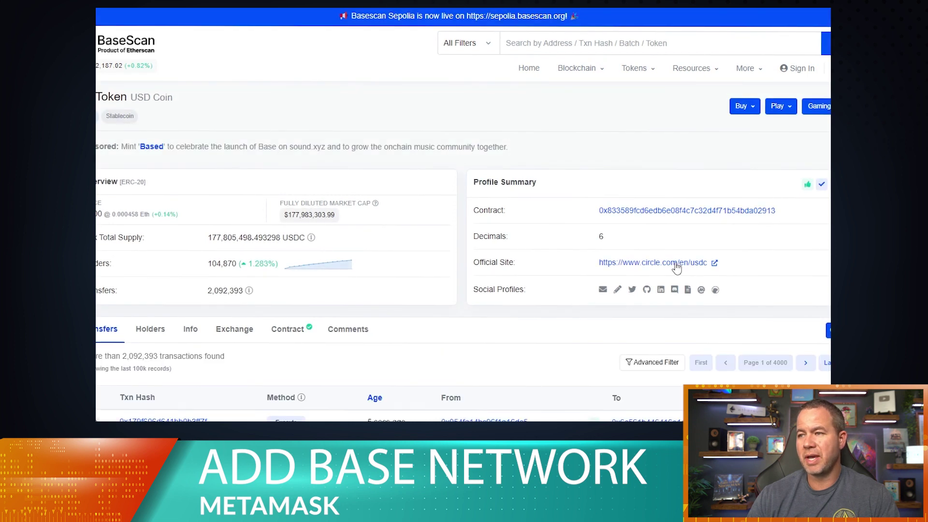
pyautogui.click(784, 212)
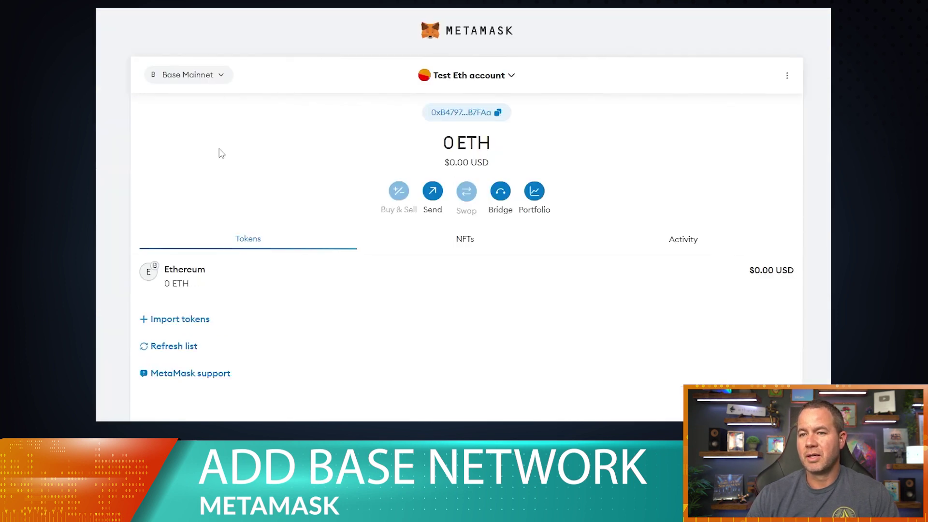
# Import USDC by pasting its contract address, confirming, and returning to the token list
pyautogui.click(183, 319)
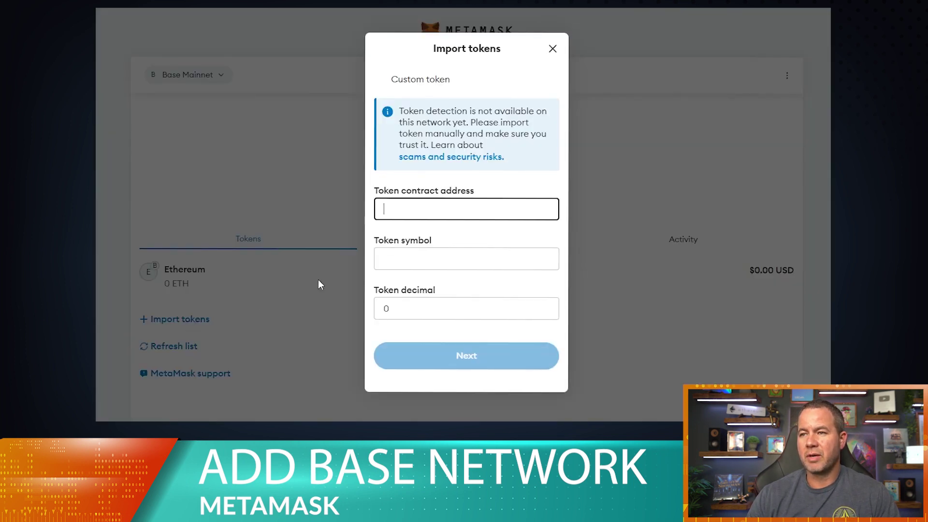
pyautogui.hotkey('ctrl', 'v')
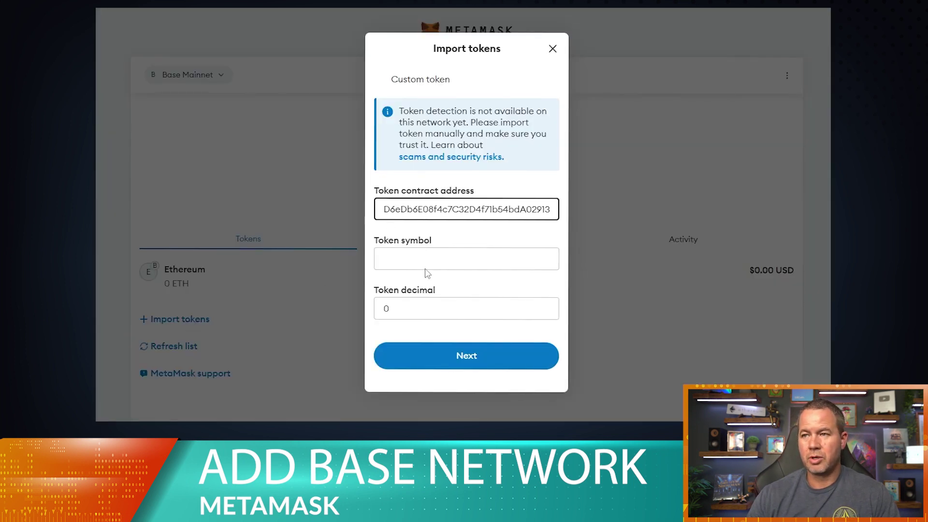
pyautogui.click(475, 359)
pyautogui.click(525, 165)
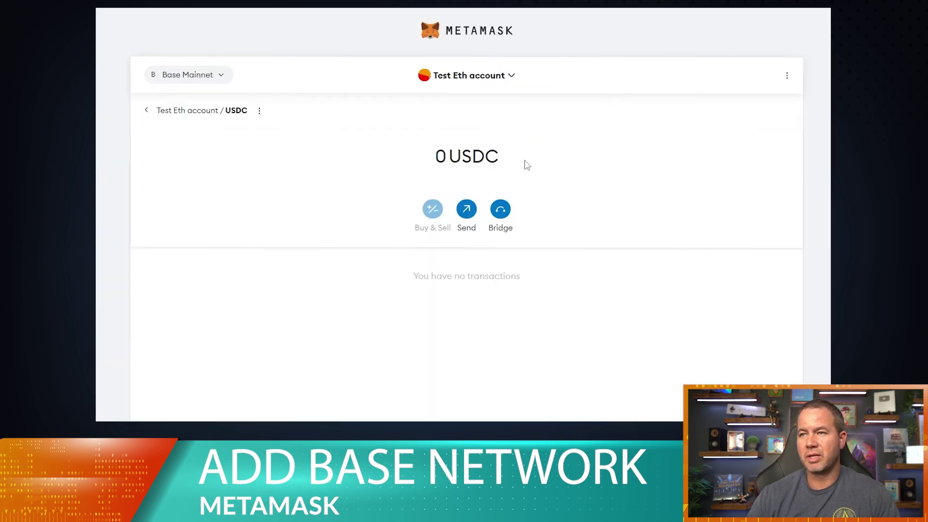
pyautogui.click(146, 111)
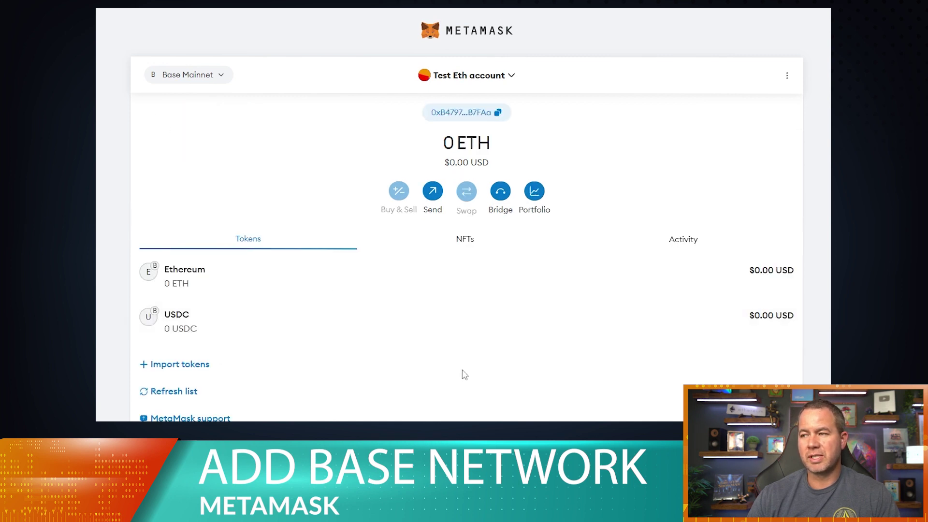